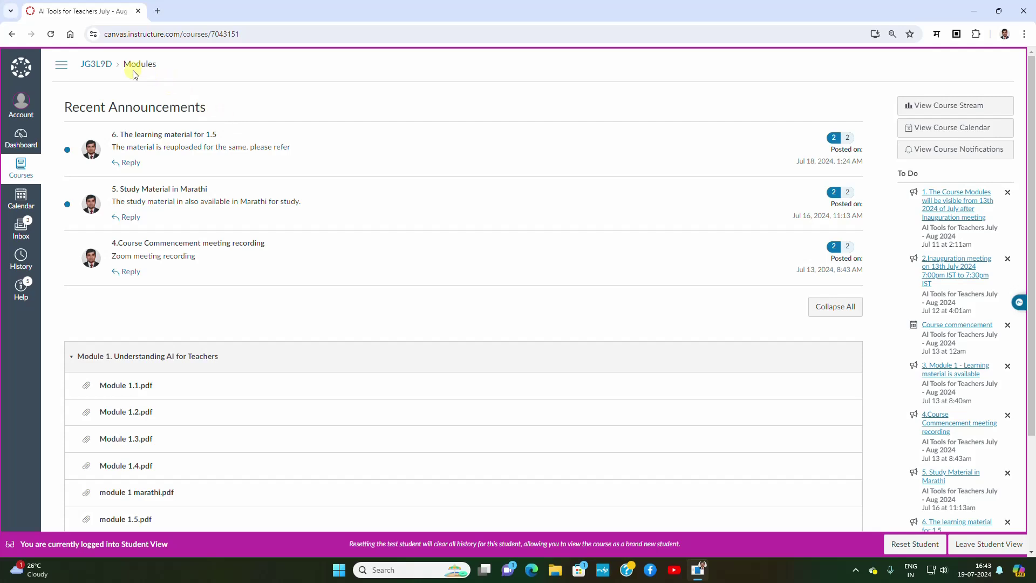
# Expand the course navigation and go to Modules, showing Module 1's PDFs and the Practice MCQ Test.
pyautogui.click(89, 66)
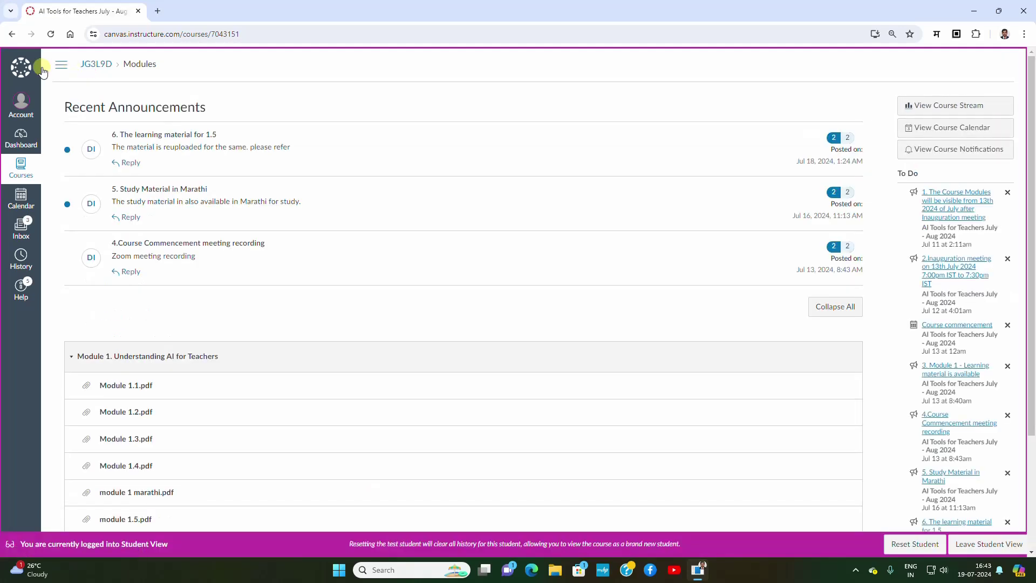
pyautogui.click(64, 67)
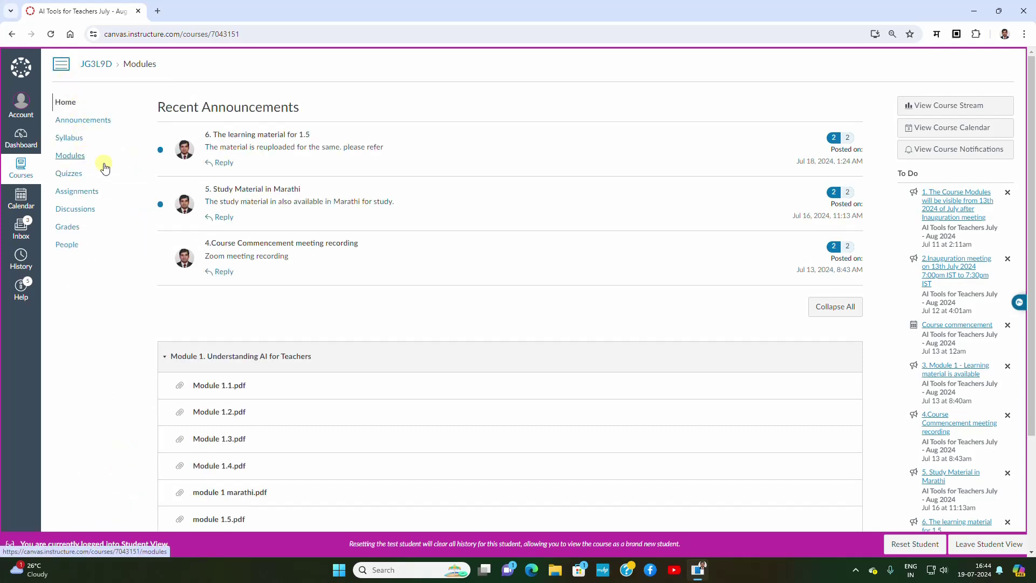
pyautogui.click(70, 157)
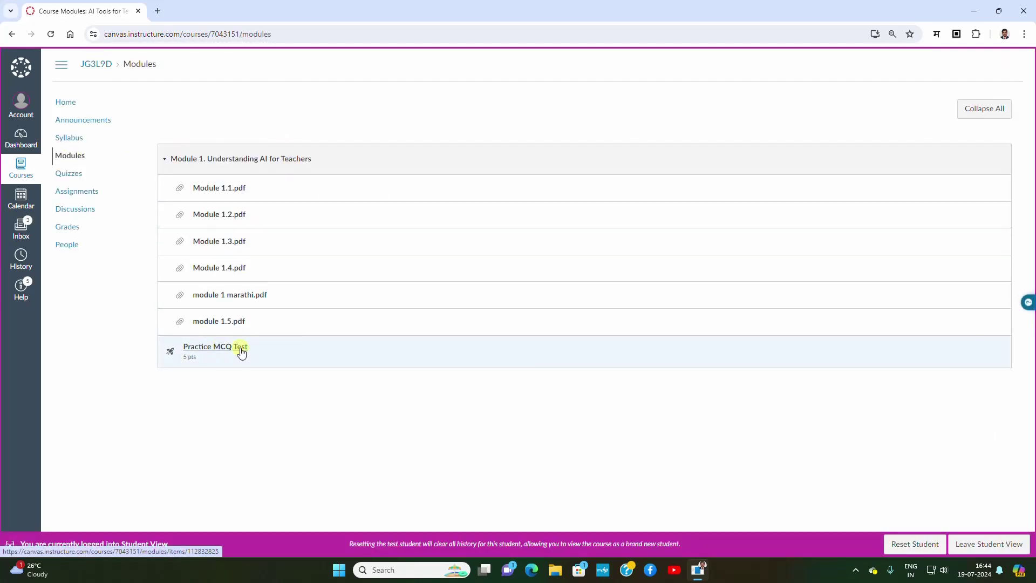
# Go to Quizzes and open the Practice MCQ Test under Assignment Quizzes.
pyautogui.click(69, 174)
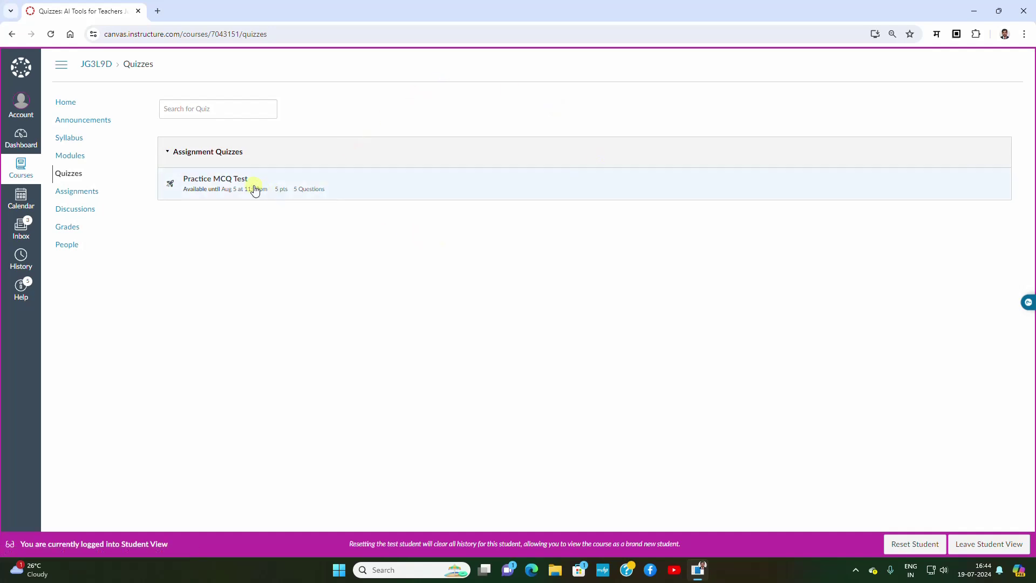
pyautogui.click(214, 182)
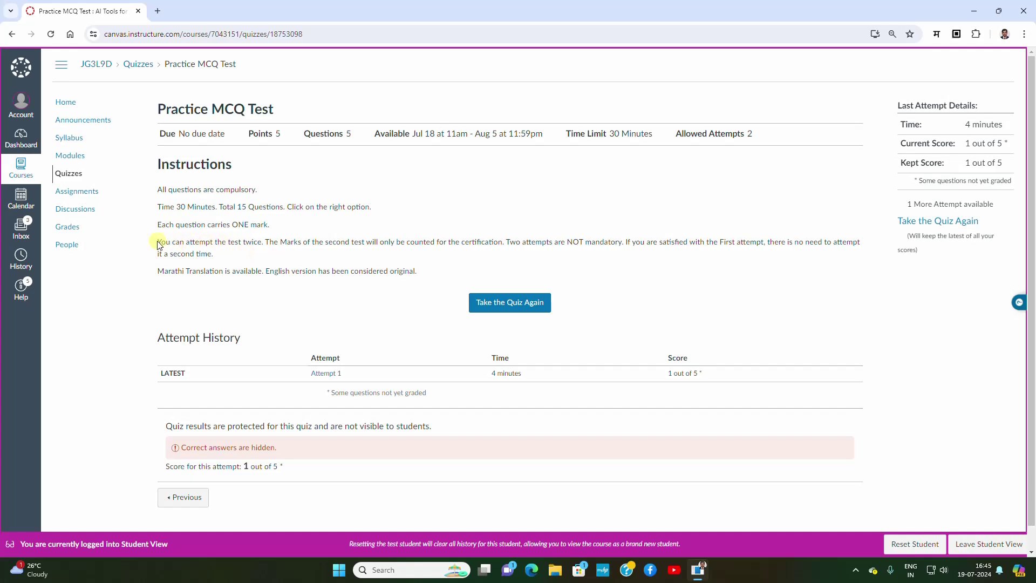
# Read the instructions, highlighting the sentences on two non-mandatory attempts and first-attempt satisfaction.
pyautogui.moveTo(157, 244); pyautogui.dragTo(502, 241)
pyautogui.click(273, 241)
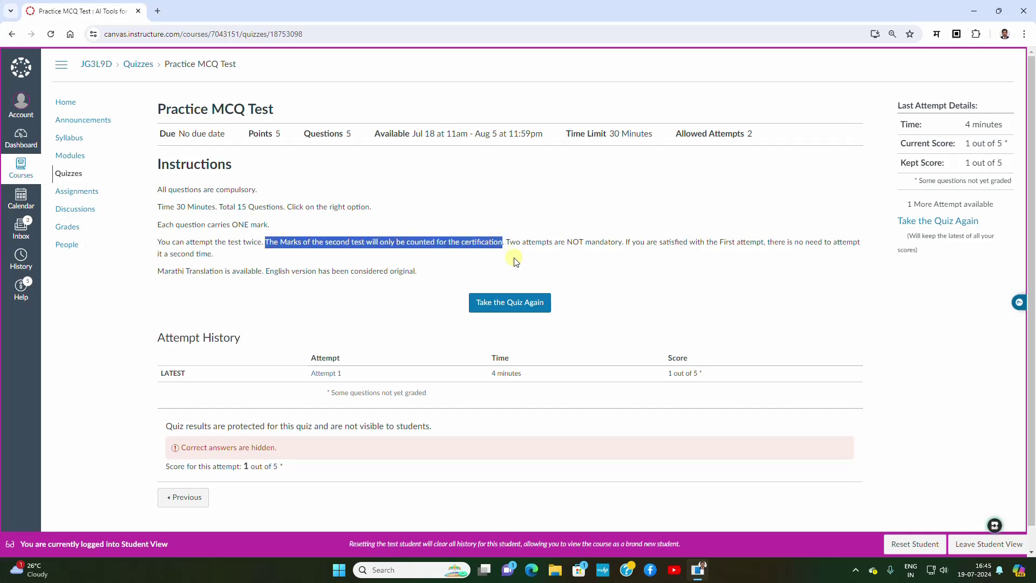
pyautogui.click(514, 260)
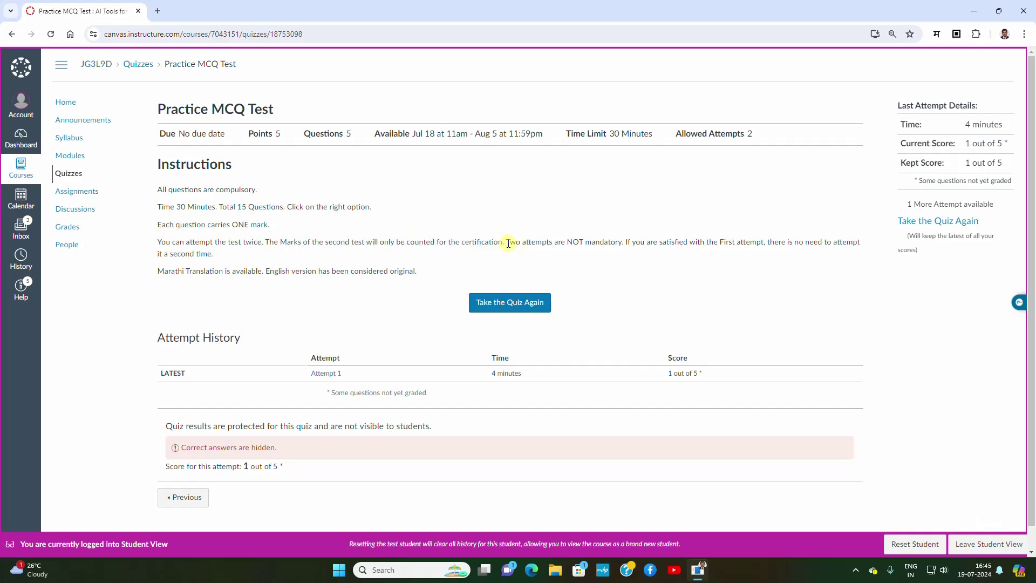
pyautogui.moveTo(507, 243); pyautogui.dragTo(626, 244)
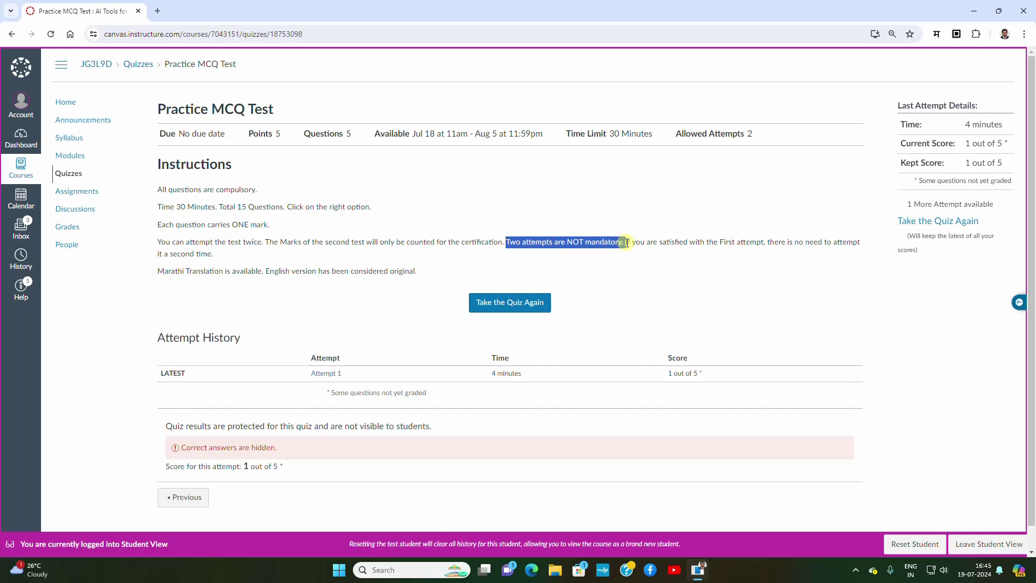
pyautogui.click(608, 262)
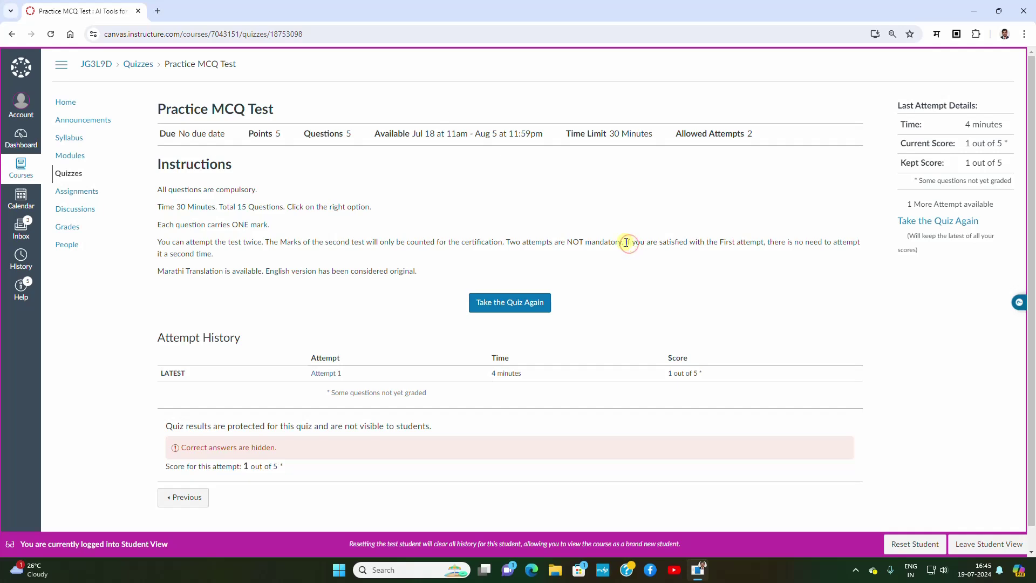
pyautogui.moveTo(627, 243); pyautogui.dragTo(860, 244)
pyautogui.click(241, 254)
# Begin the second quiz attempt and bring up Question 1.
pyautogui.click(509, 306)
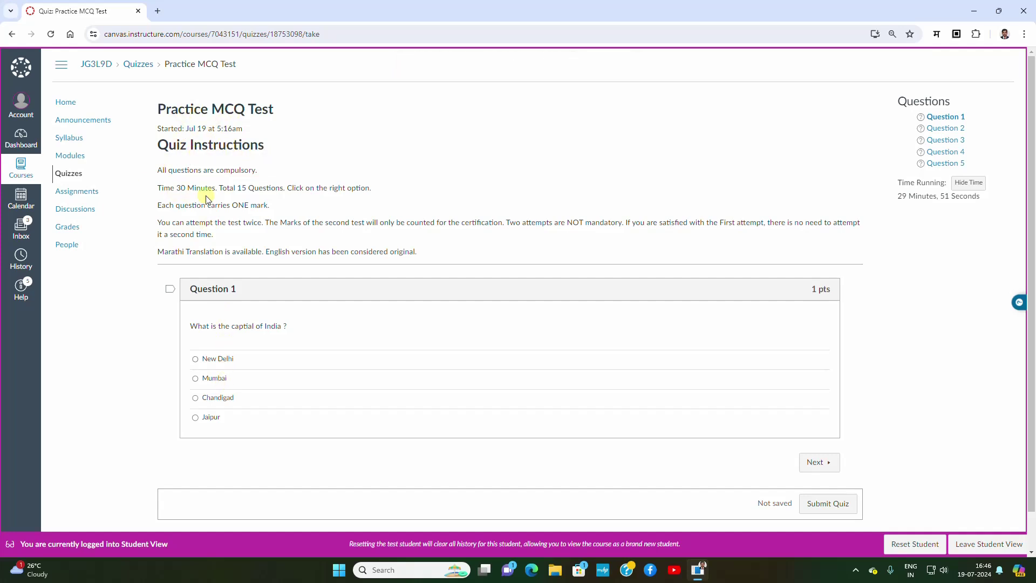
pyautogui.moveTo(189, 327); pyautogui.dragTo(301, 330)
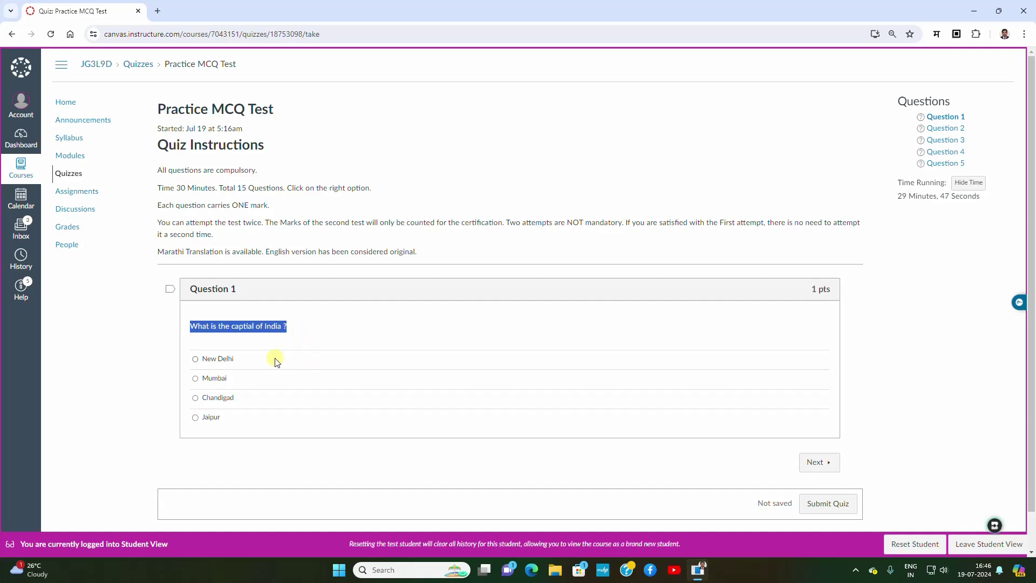
pyautogui.click(993, 229)
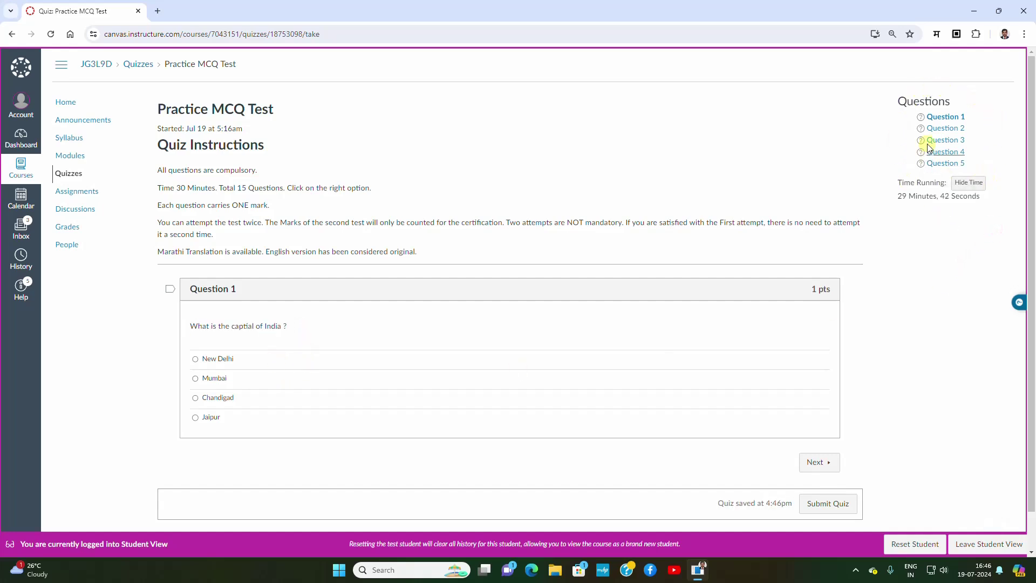
pyautogui.click(946, 122)
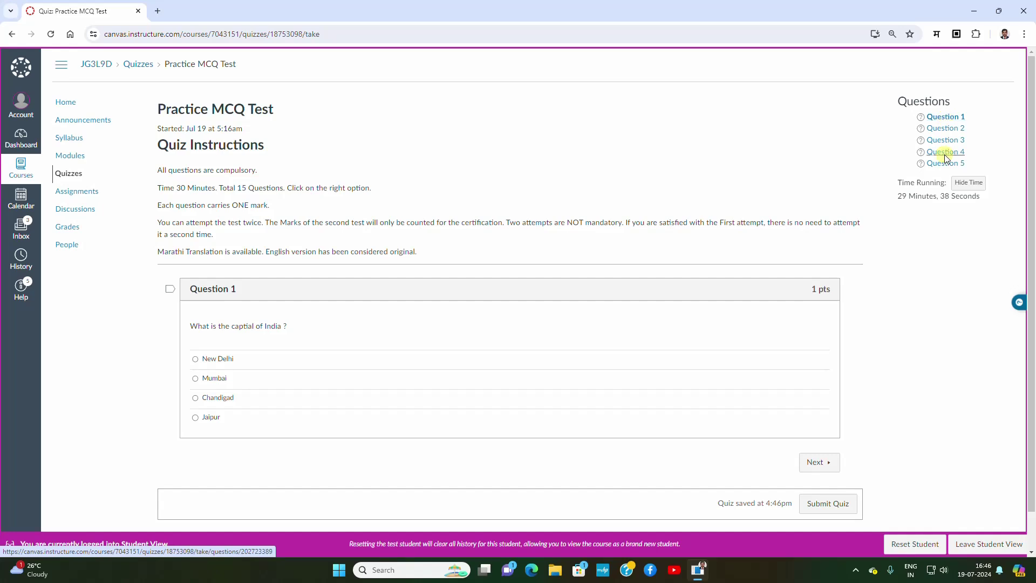
pyautogui.scroll(-1, 879, 316)
pyautogui.scroll(1, 878, 317)
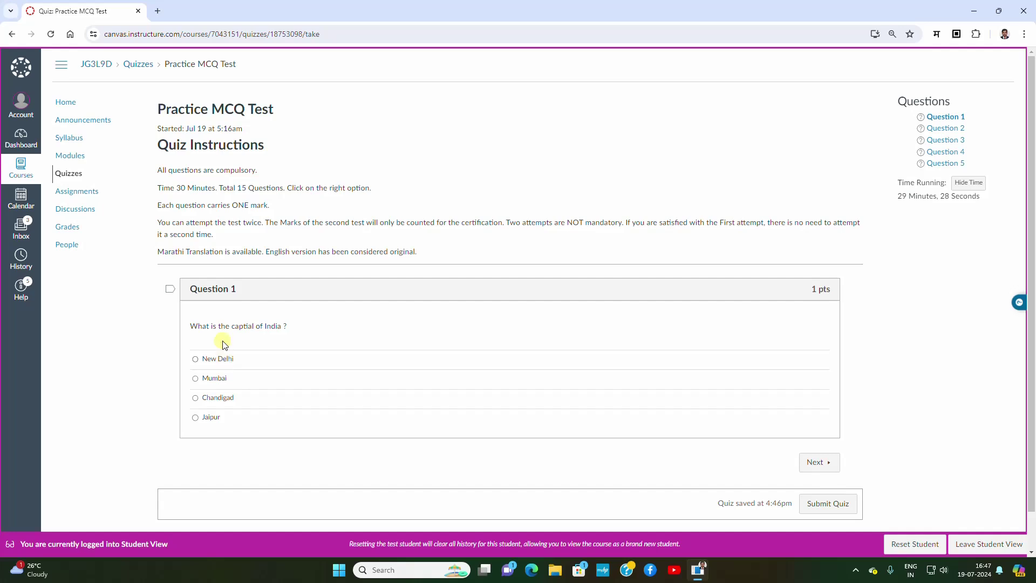
# Answer Question 1 with New Delhi and advance to Question 2.
pyautogui.moveTo(190, 326); pyautogui.dragTo(287, 326)
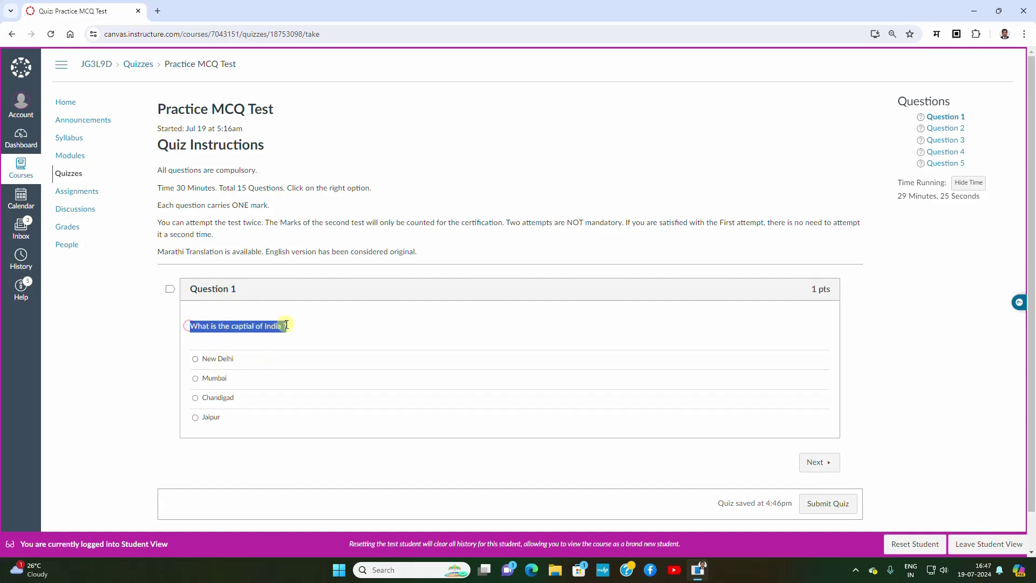
pyautogui.click(225, 359)
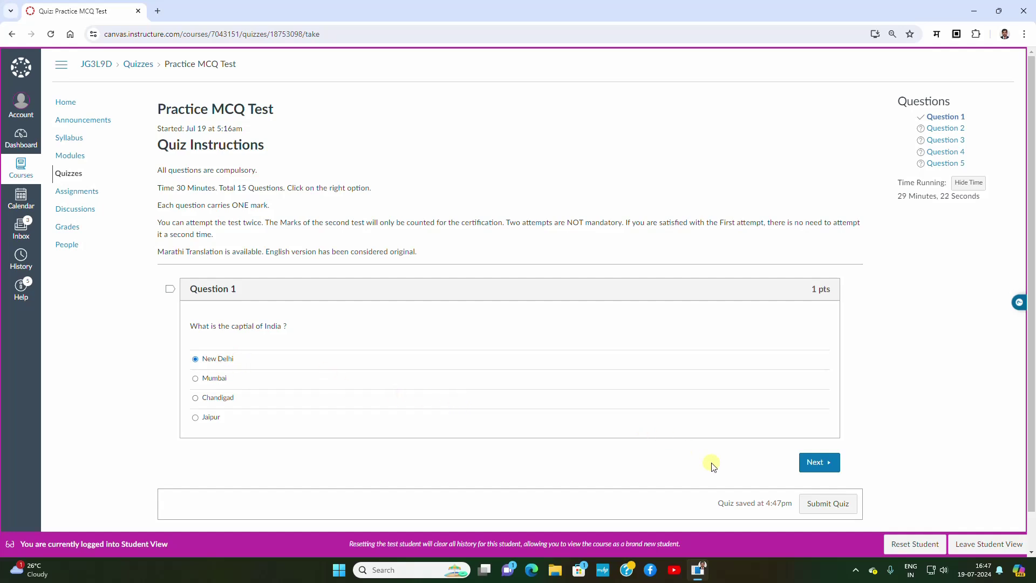
pyautogui.click(817, 463)
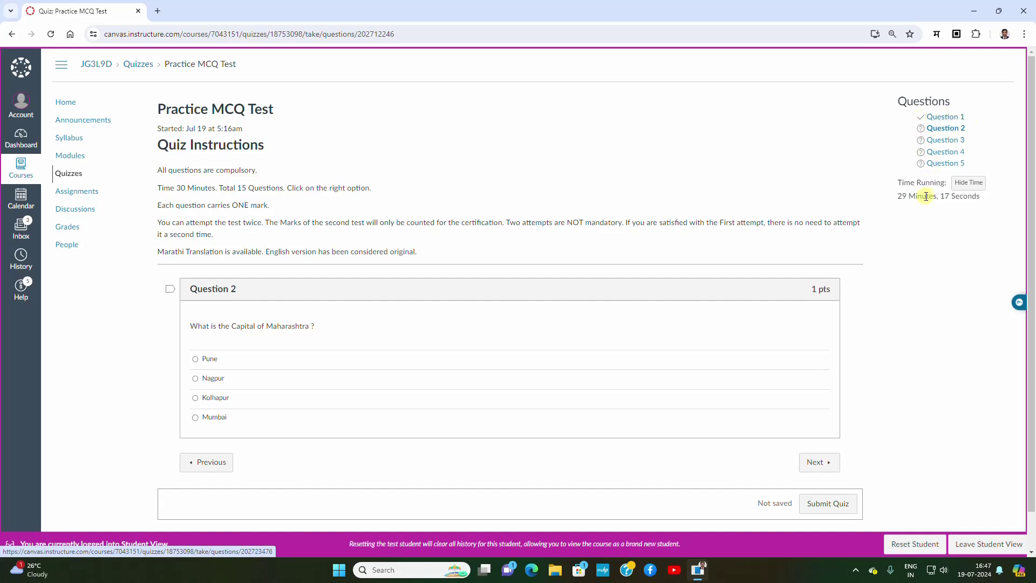
# Answer Question 2 with Mumbai.
pyautogui.moveTo(898, 199); pyautogui.dragTo(975, 196)
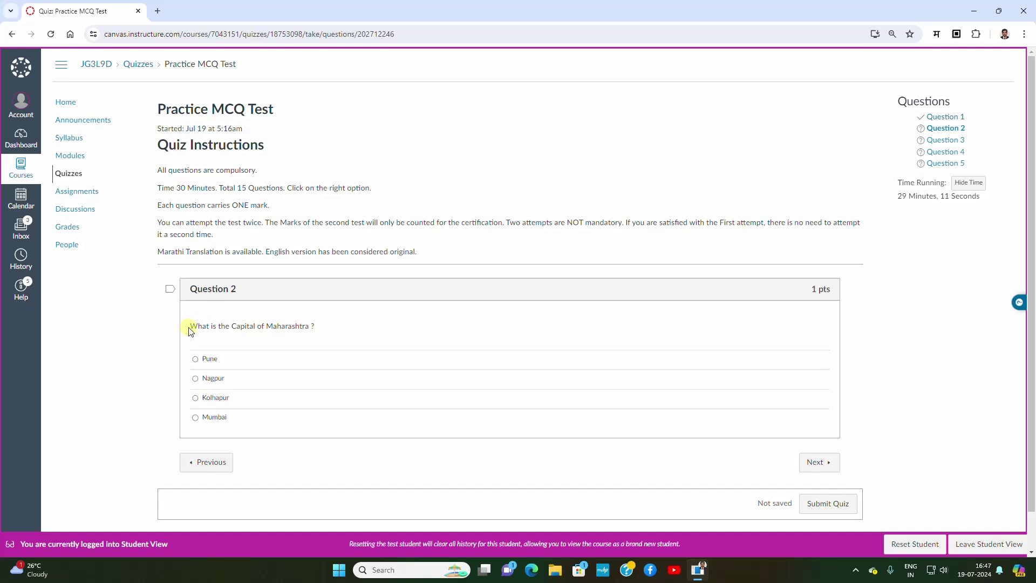
pyautogui.moveTo(190, 328); pyautogui.dragTo(312, 327)
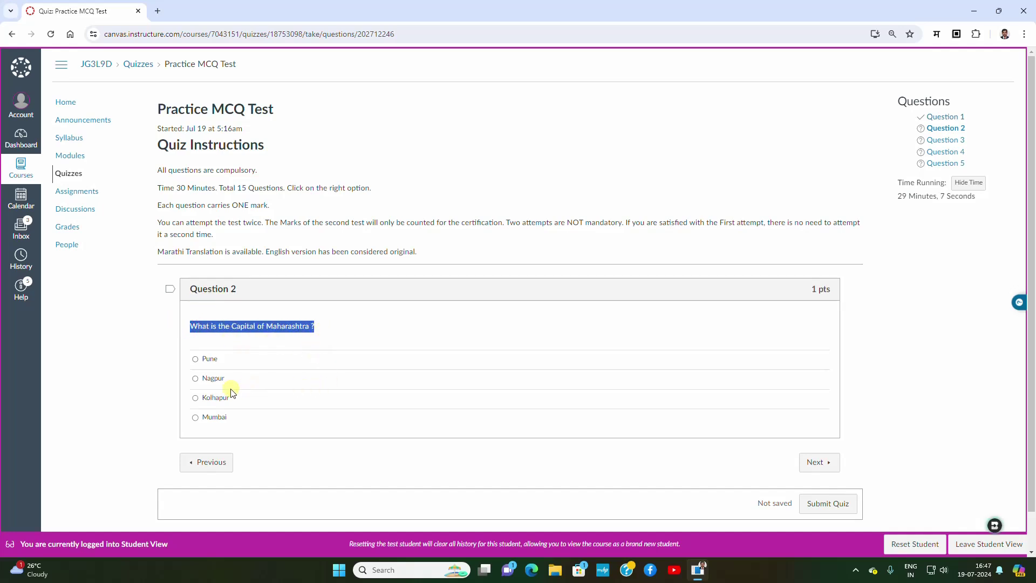
pyautogui.click(214, 416)
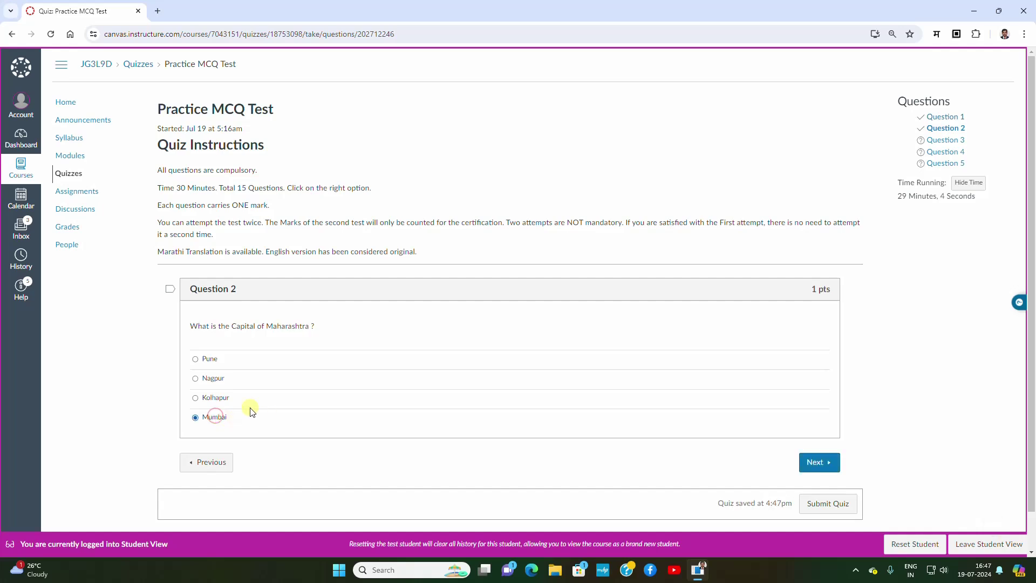
# Revisit Question 1, keep New Delhi as its answer, and advance to Question 3.
pyautogui.click(211, 462)
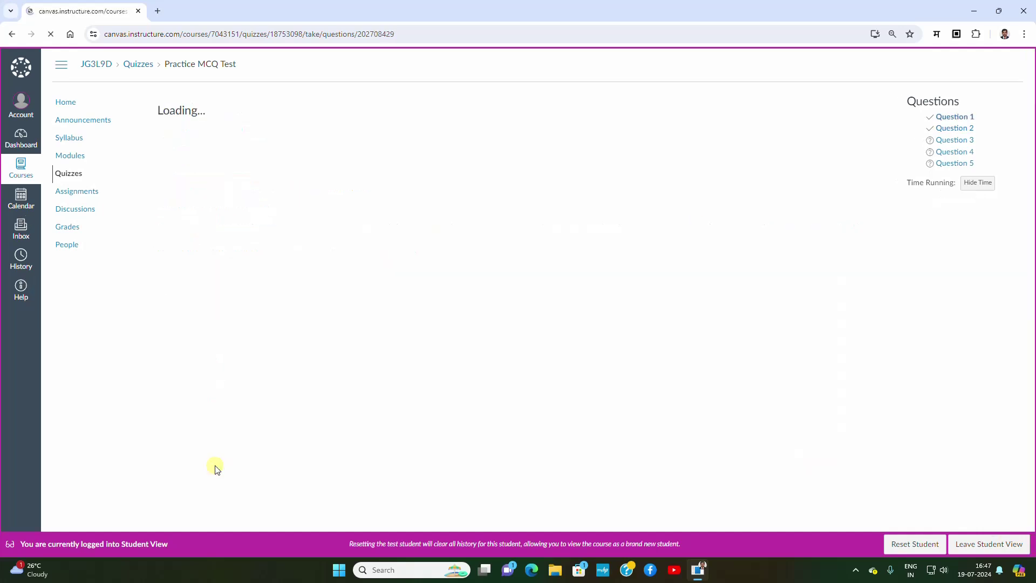
pyautogui.click(213, 379)
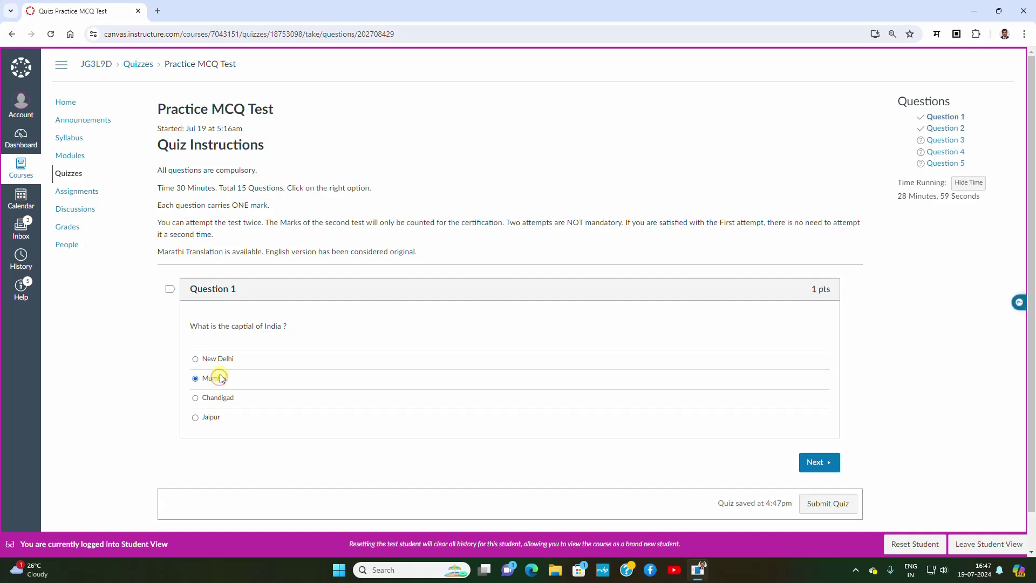
pyautogui.click(221, 364)
pyautogui.click(828, 466)
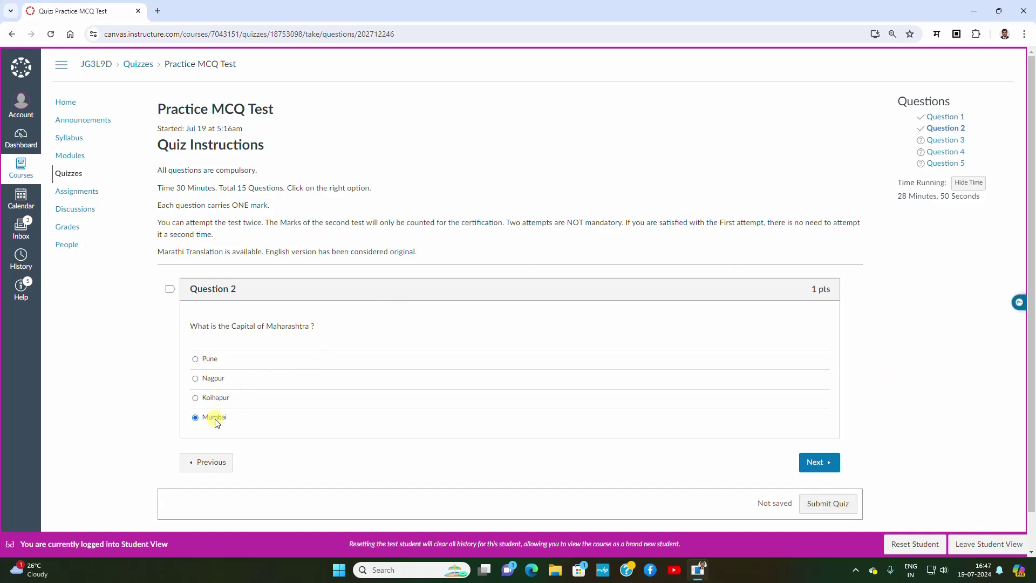
pyautogui.click(833, 464)
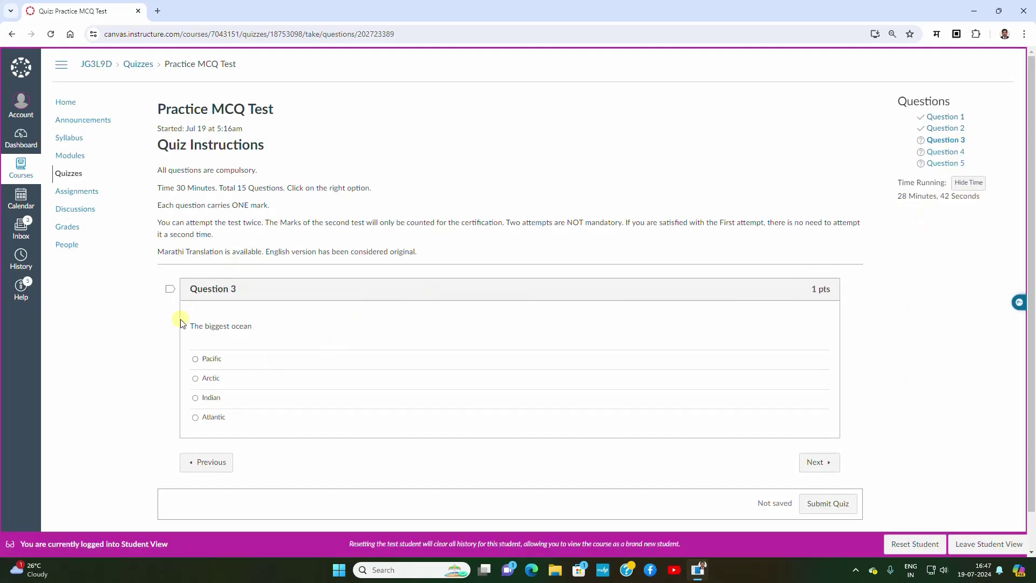
# Answer Pacific for Question 3, New York for Question 4, and Sydney for Question 5.
pyautogui.click(213, 358)
pyautogui.click(194, 359)
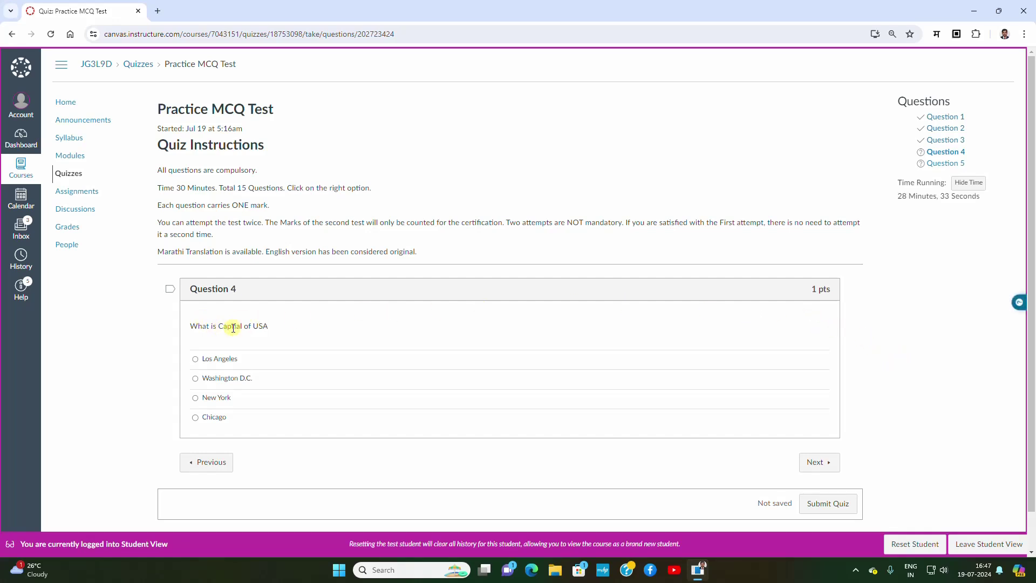
pyautogui.moveTo(279, 328); pyautogui.dragTo(188, 327)
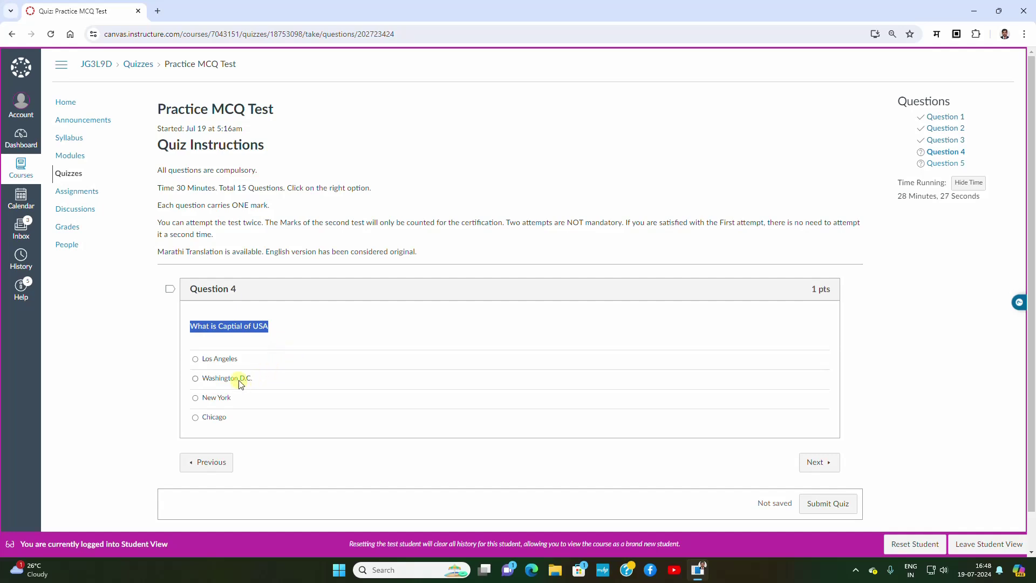
pyautogui.click(221, 399)
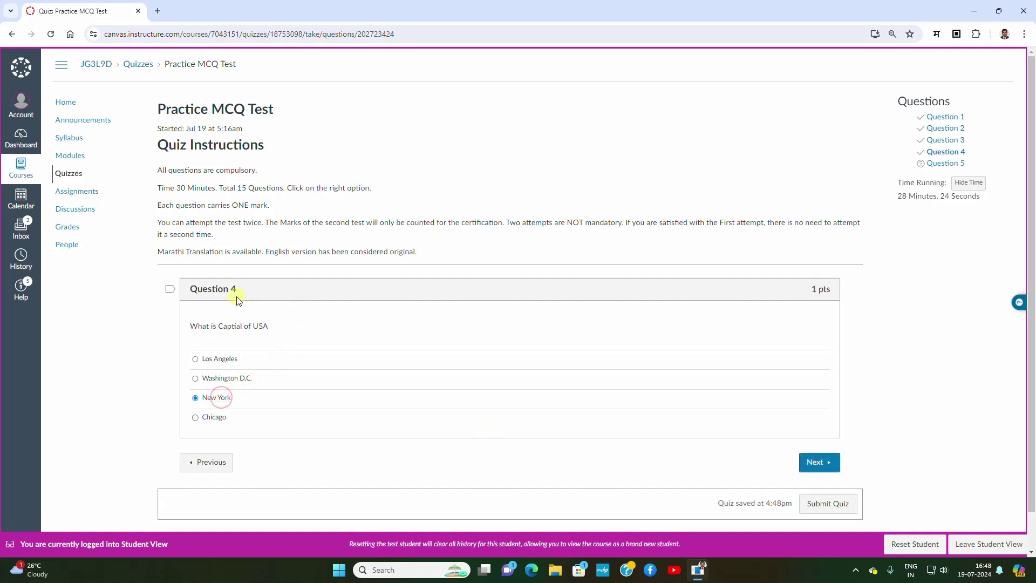
pyautogui.click(821, 464)
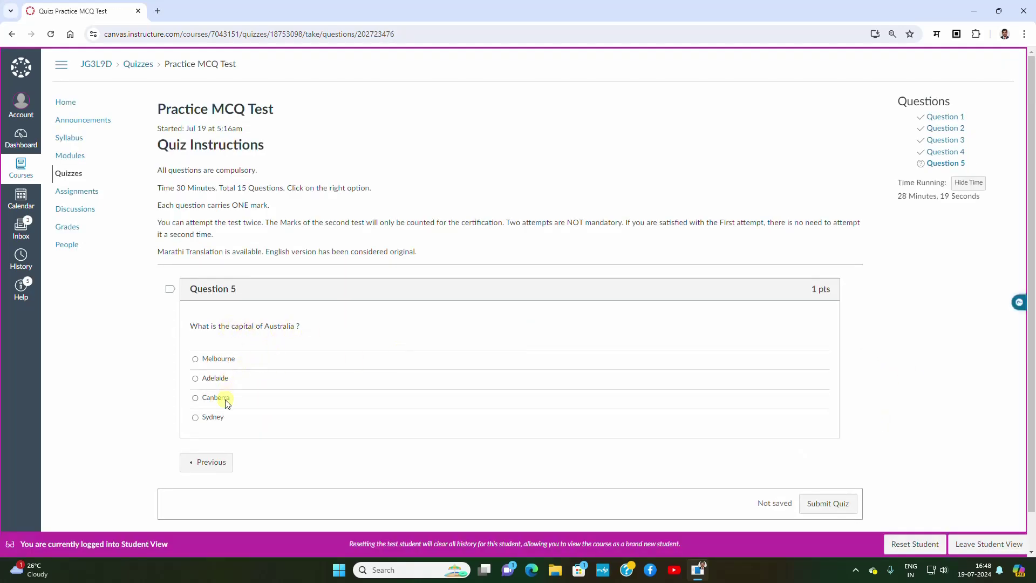
pyautogui.click(222, 418)
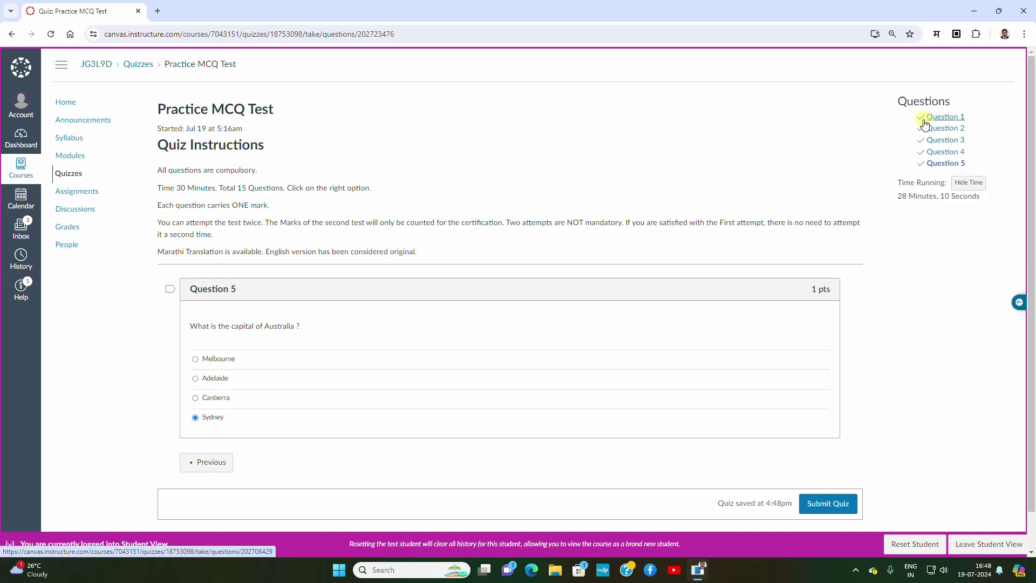
pyautogui.click(204, 468)
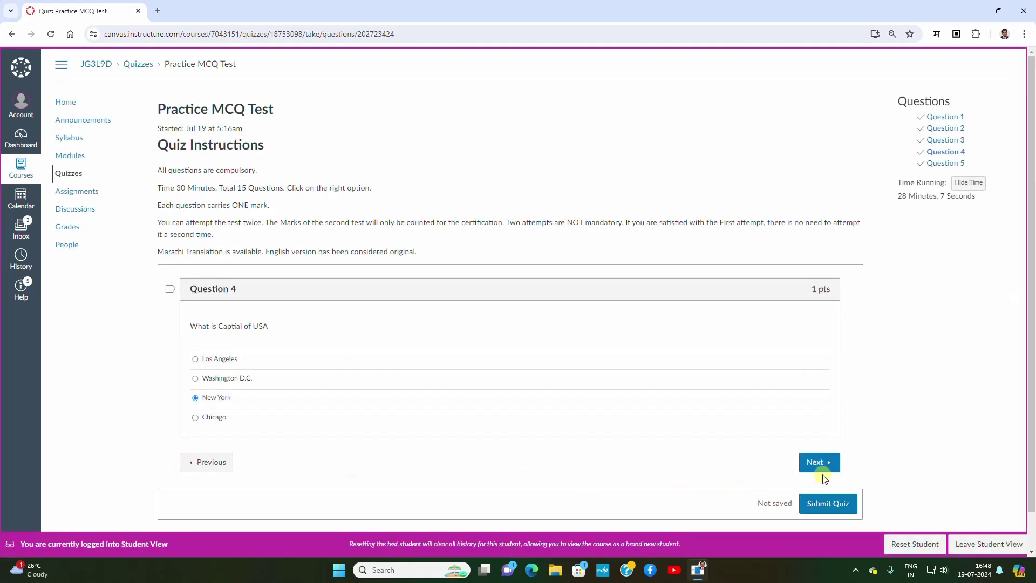
pyautogui.click(838, 462)
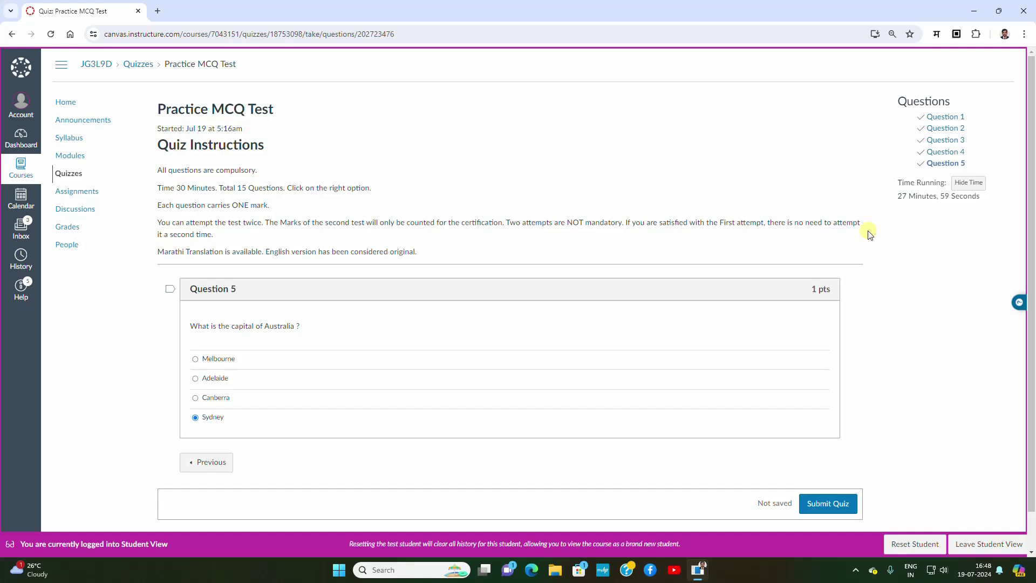
pyautogui.click(836, 507)
# Submit the second attempt, which scores 3 out of 5.
pyautogui.click(824, 504)
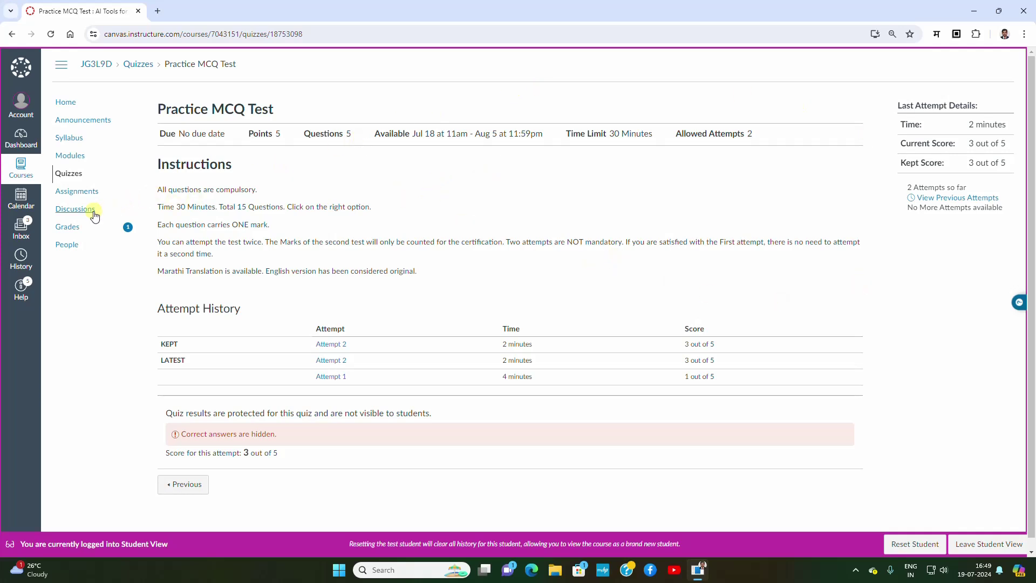
# View Grades showing Practice MCQ Test at 3 / 5 and a 60% total.
pyautogui.click(68, 227)
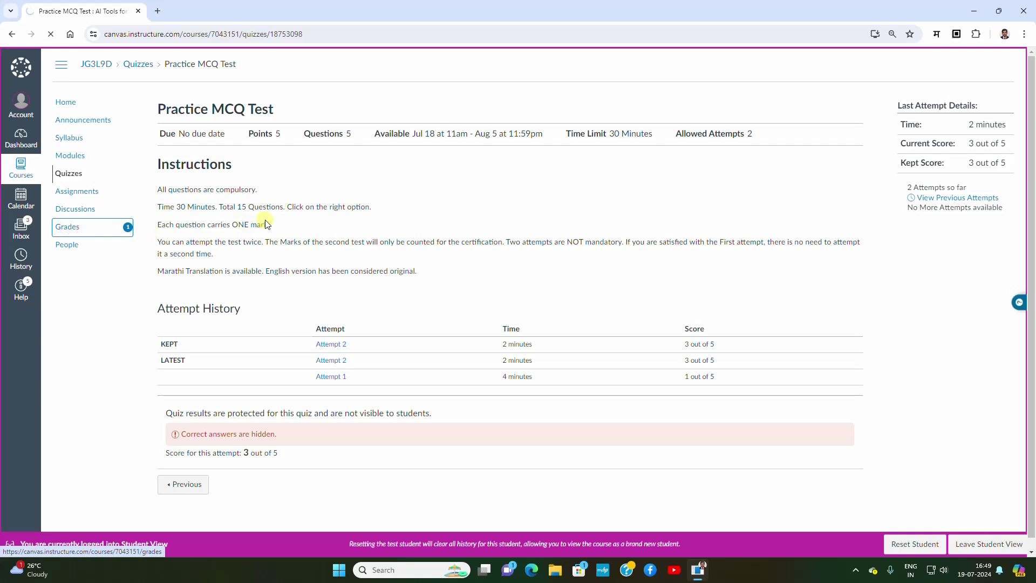